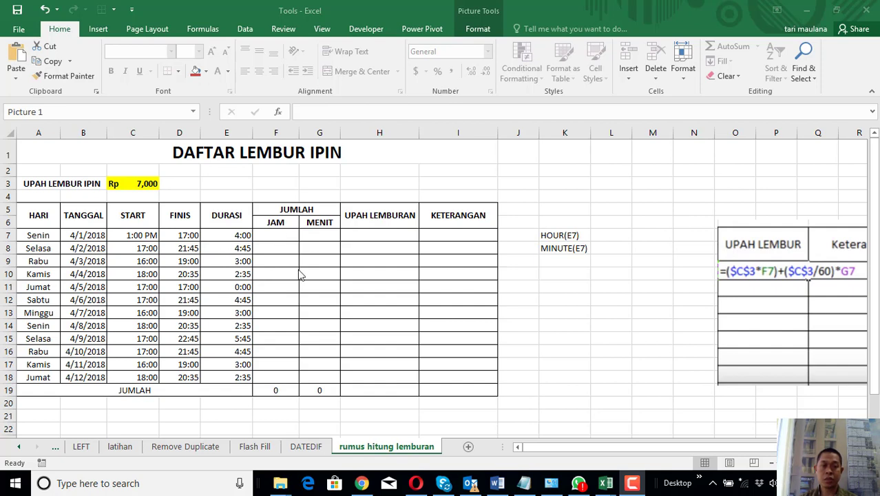
Step: Enter =HOUR(E7) in F7 to get the whole hours of Monday's duration
left_click(329, 271)
left_click(280, 235)
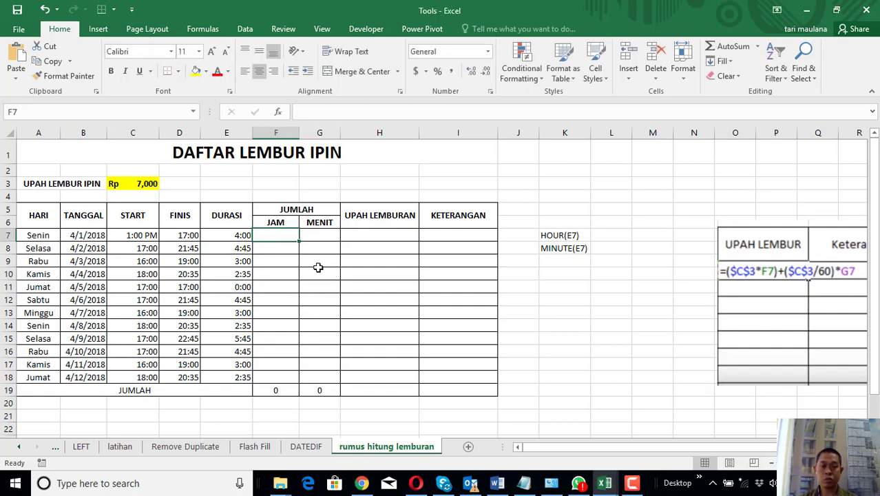
left_click(303, 287)
left_click(283, 237)
type("=")
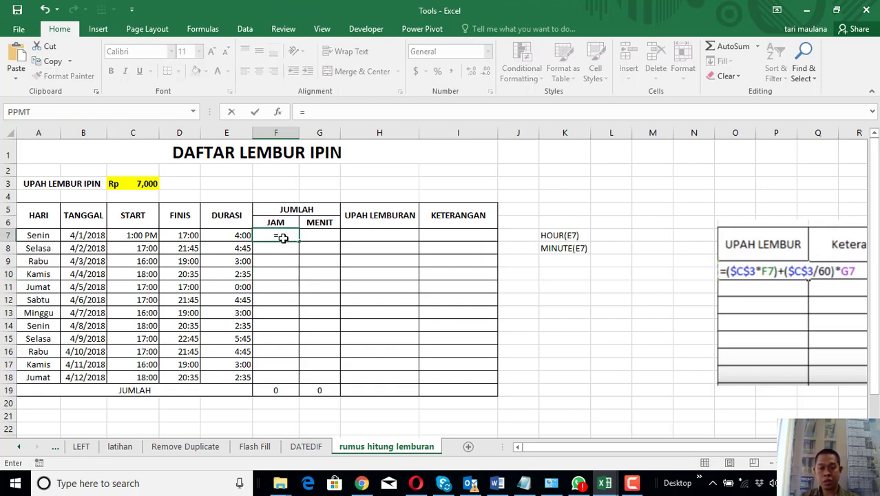
type("hor")
key("BackSpace")
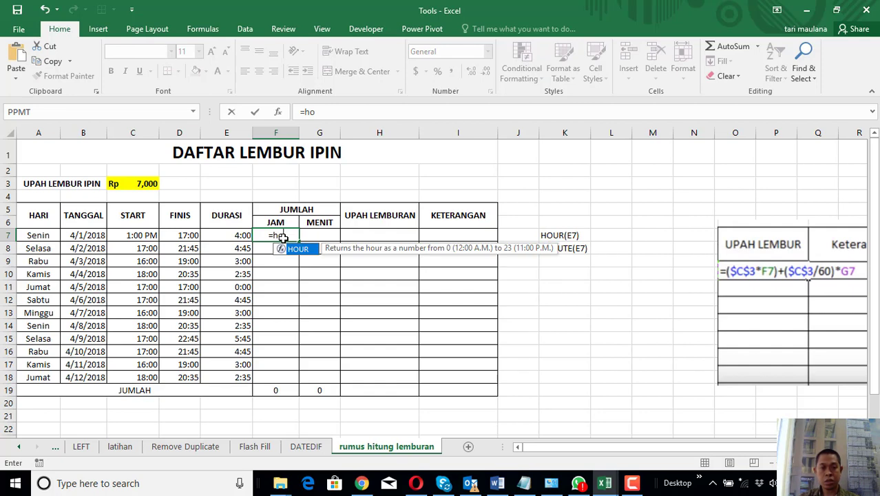
key("Tab")
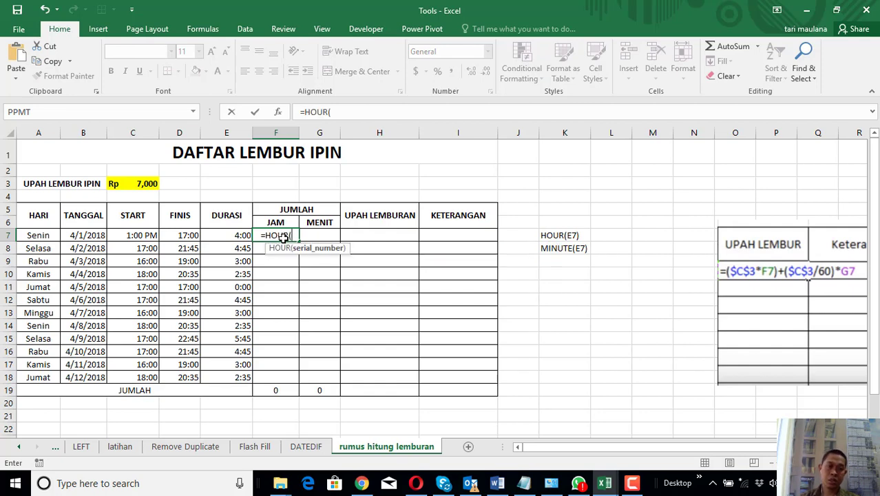
left_click(219, 235)
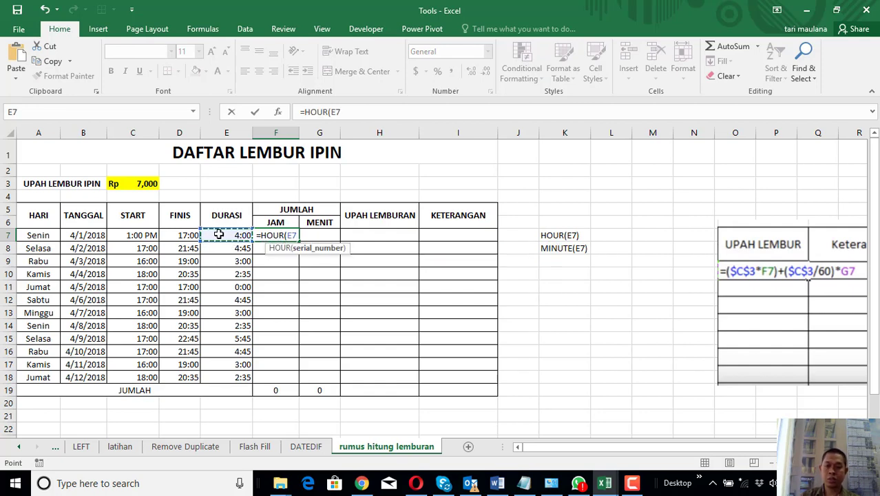
key("Return")
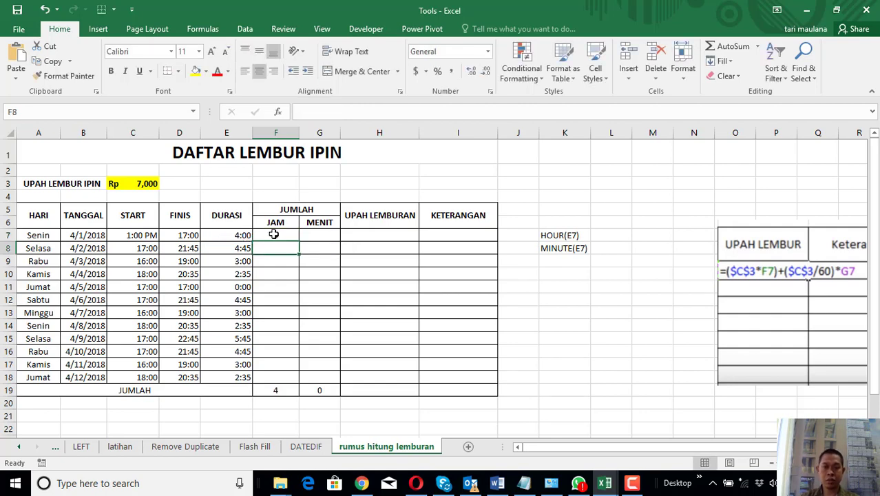
Step: Fill the HOUR formula down F7:F18, bringing the JAM total to 36
left_click(274, 235)
double_click(300, 242)
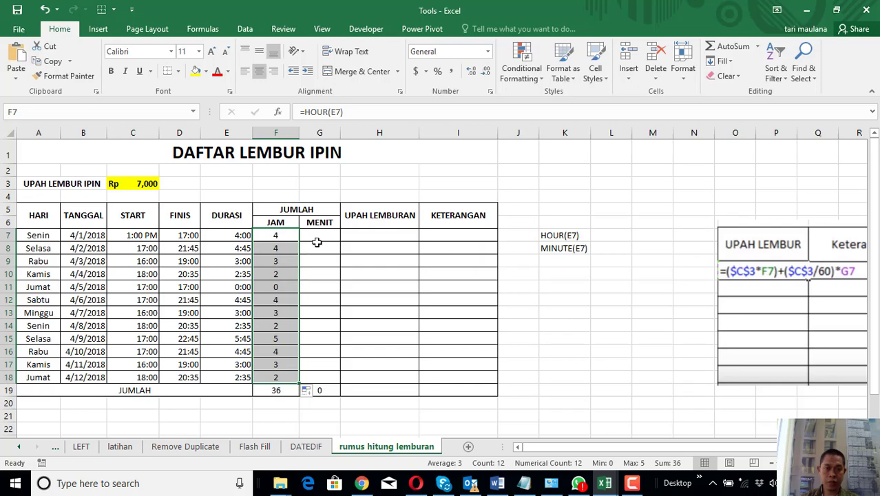
left_click(320, 235)
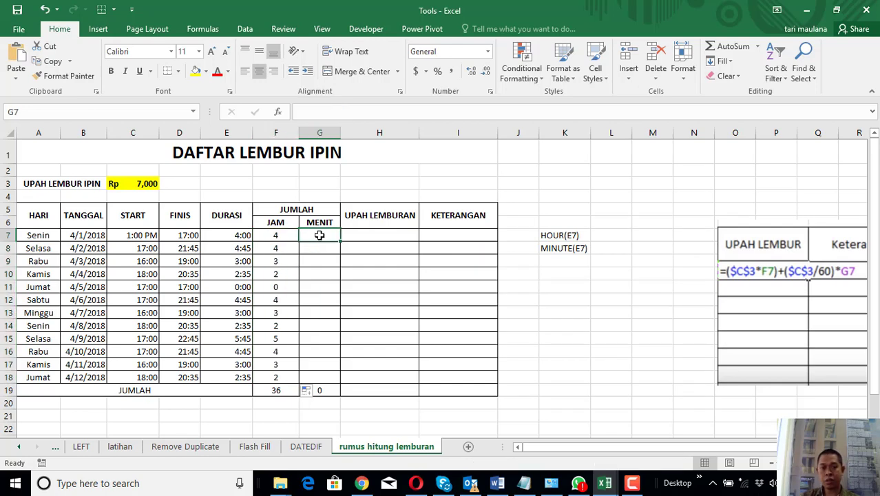
Step: Enter =MINUTE(E7) in G7 and fill it down to G18, giving a MENIT total of 285
type("=m")
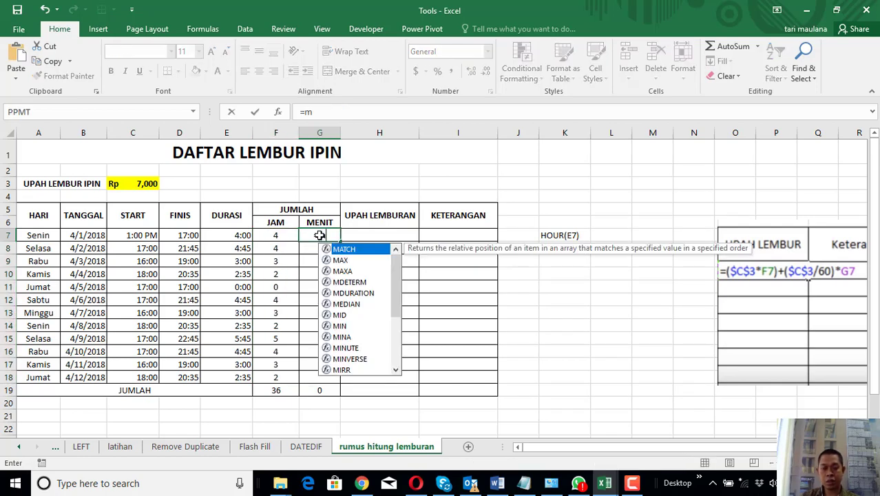
type("inu")
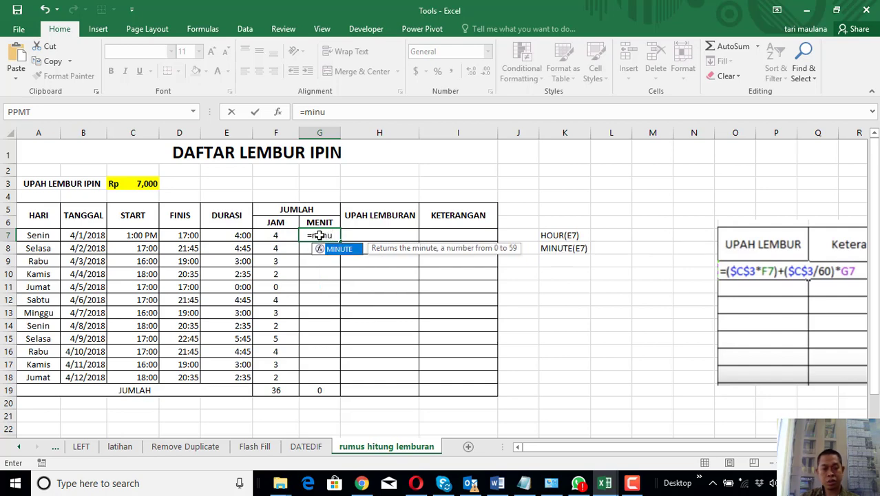
key("Tab")
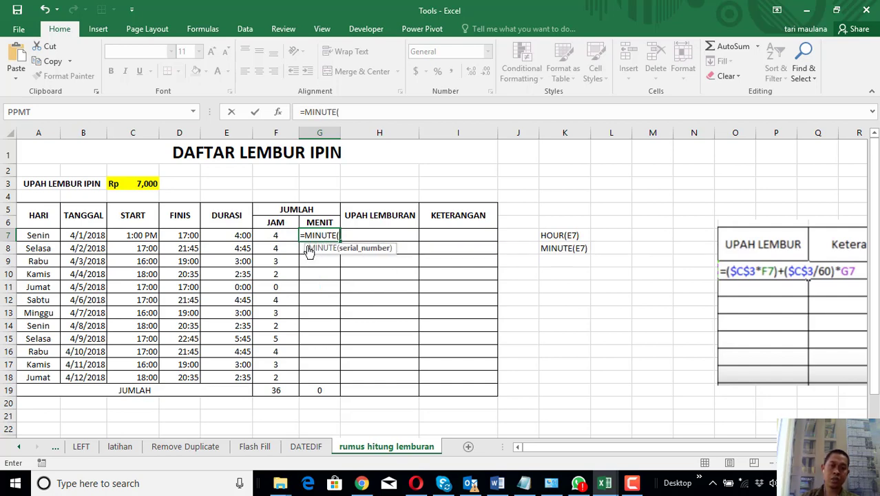
left_click(236, 237)
key("Return")
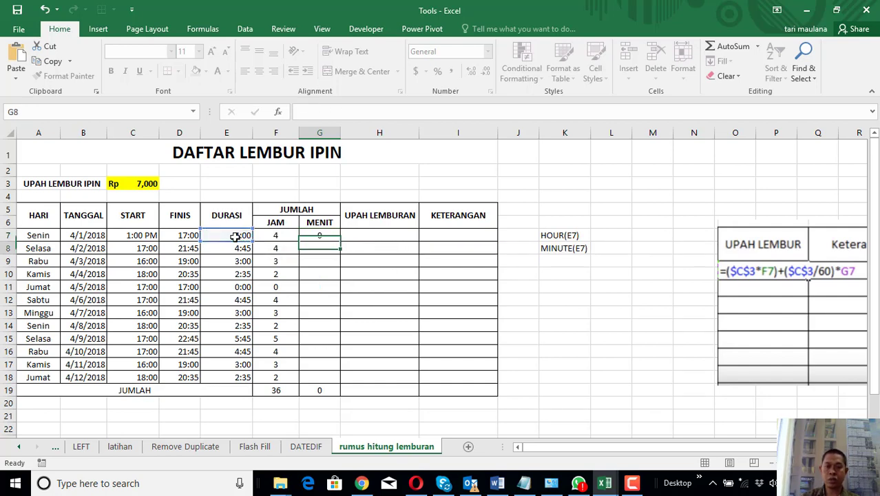
left_click(321, 232)
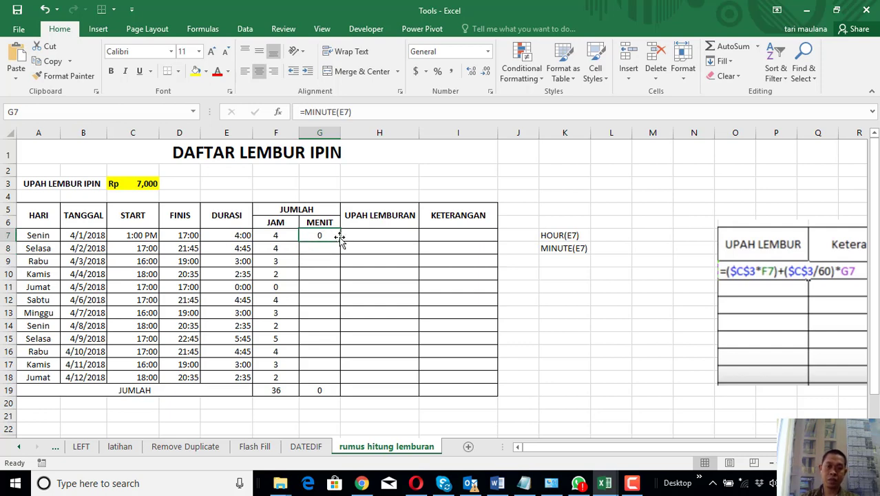
double_click(340, 241)
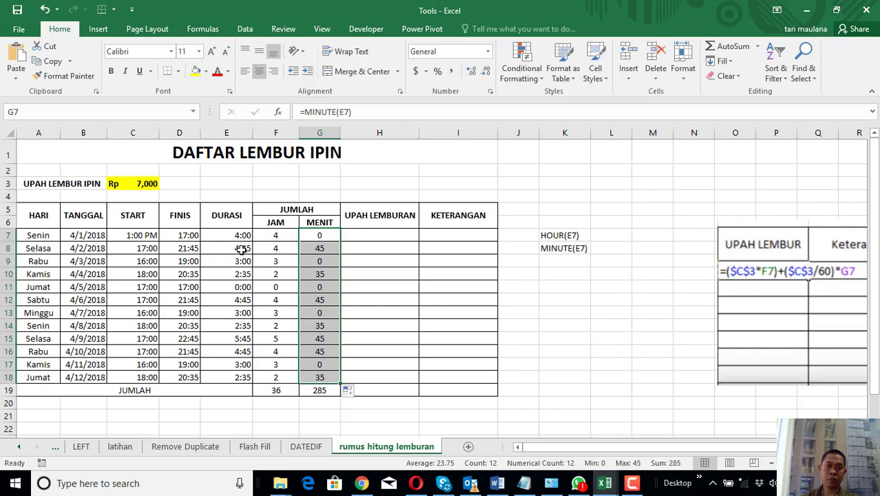
left_click(322, 248)
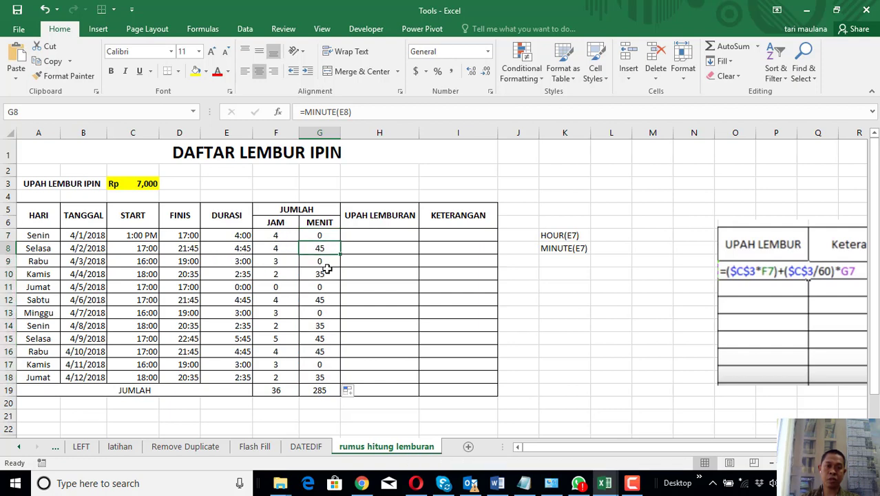
Step: Begin H7's pay formula with the hours part, ($C$3*F7)+, using absolute C3
left_click(326, 269)
left_click(367, 268)
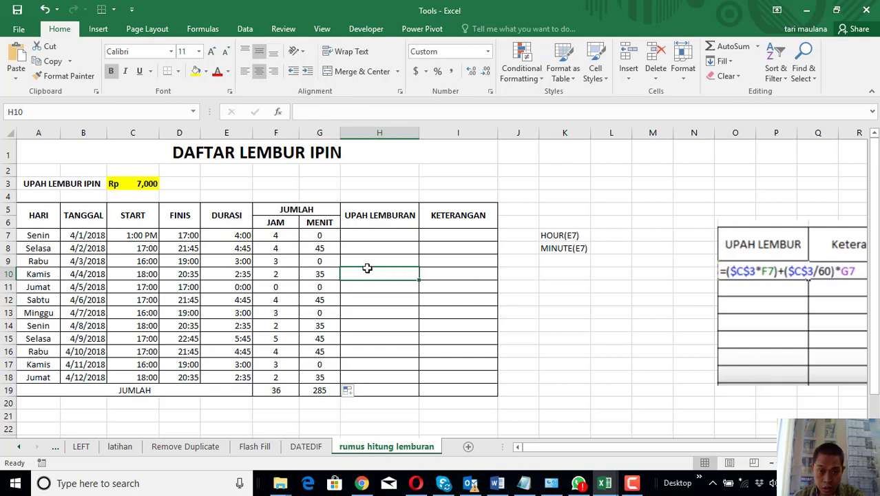
left_click(331, 364)
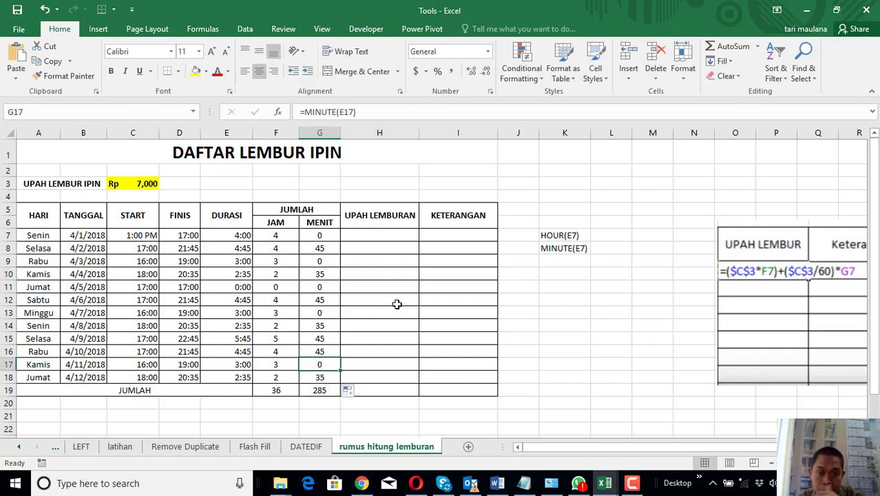
left_click(394, 300)
left_click(387, 237)
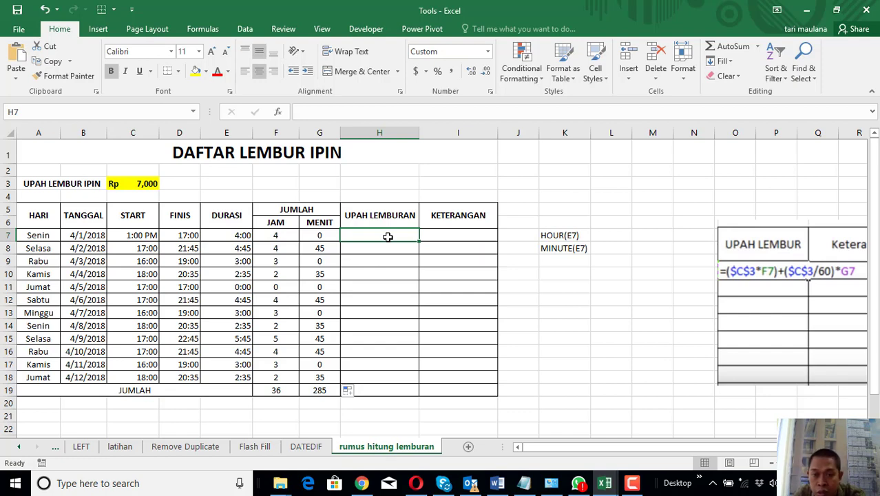
type("=(")
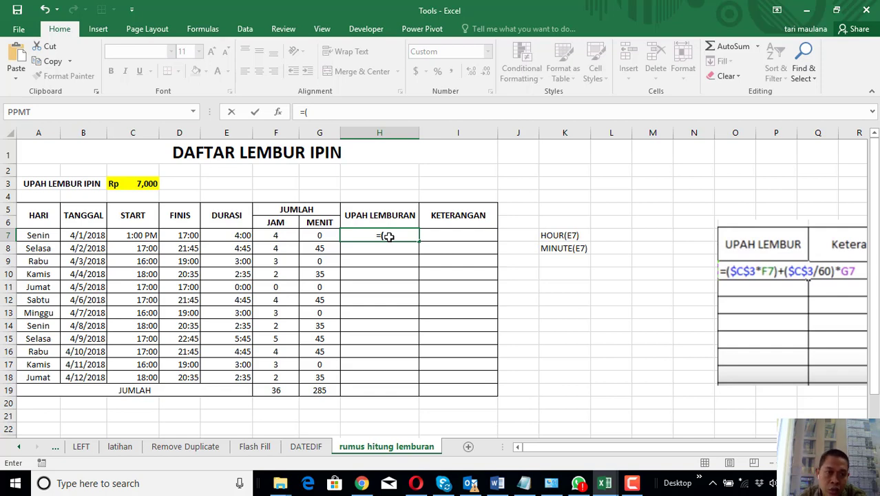
left_click(137, 183)
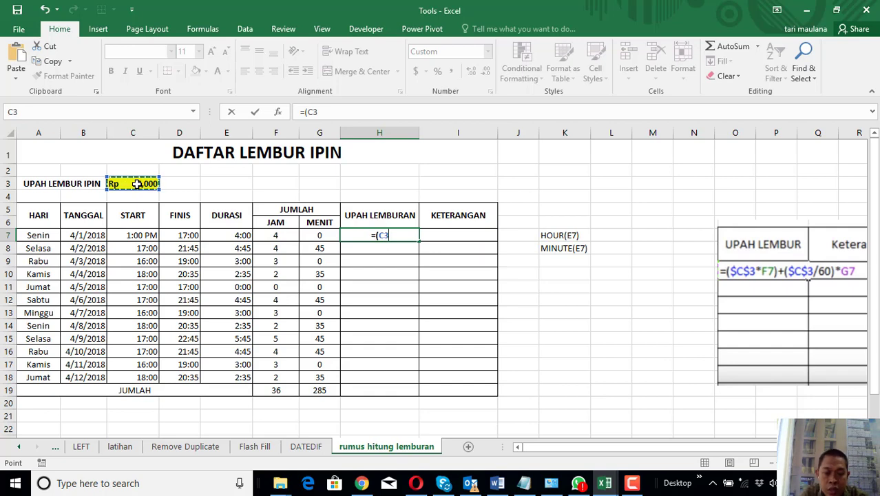
key("F4")
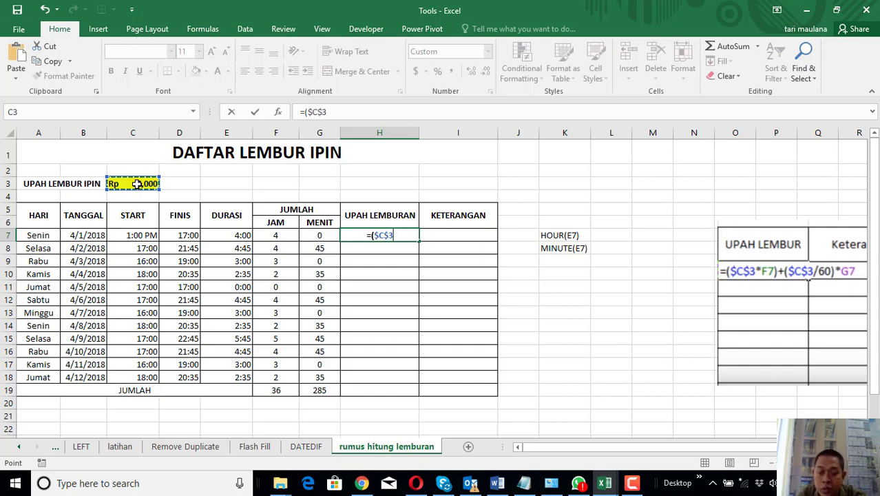
type("*")
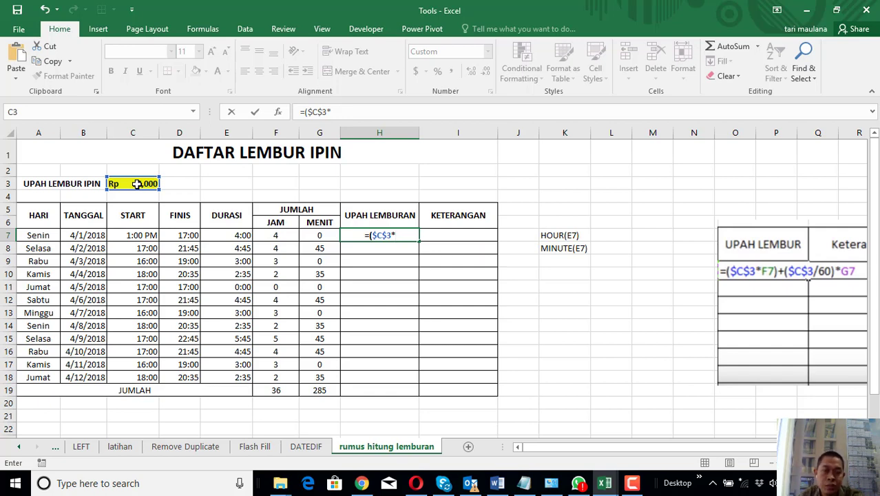
left_click(279, 236)
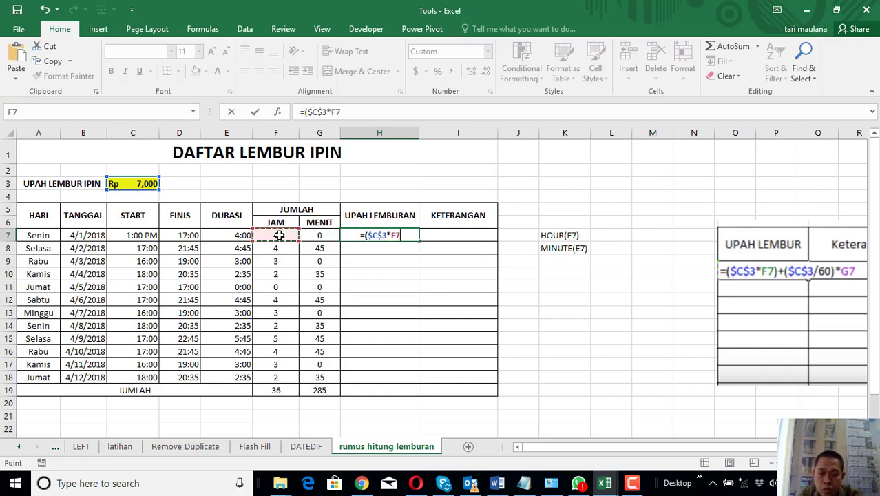
type(")")
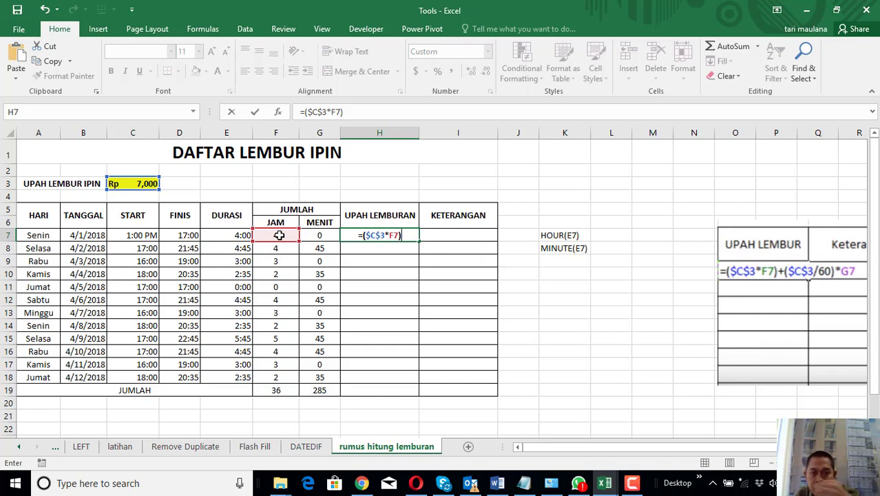
type("+")
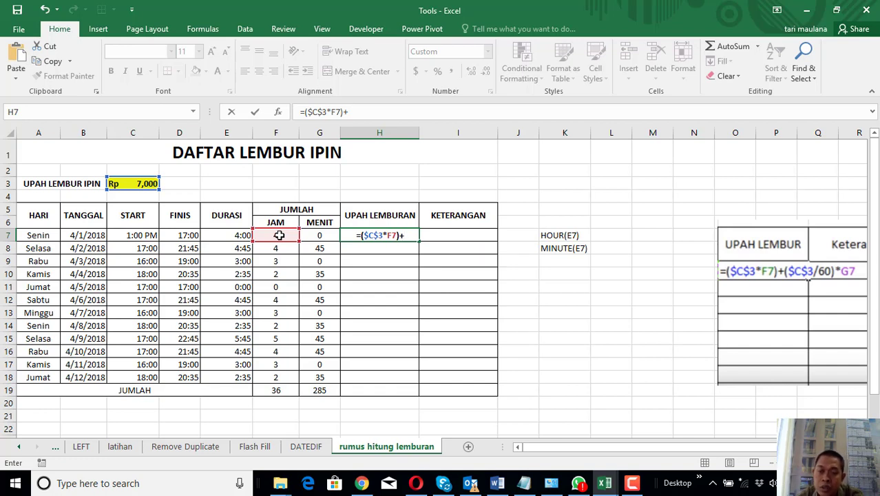
Step: Add the minutes part, $C$3/60 multiplied by G7, to the H7 formula
left_click(134, 183)
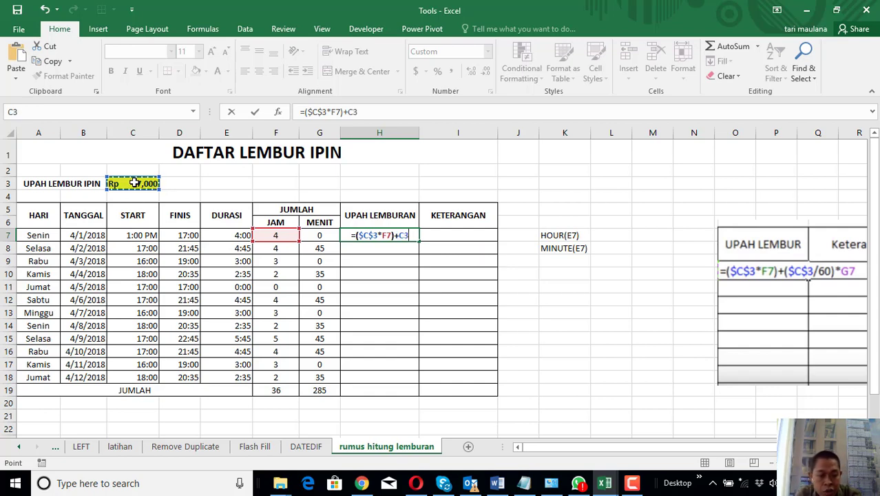
key("F4")
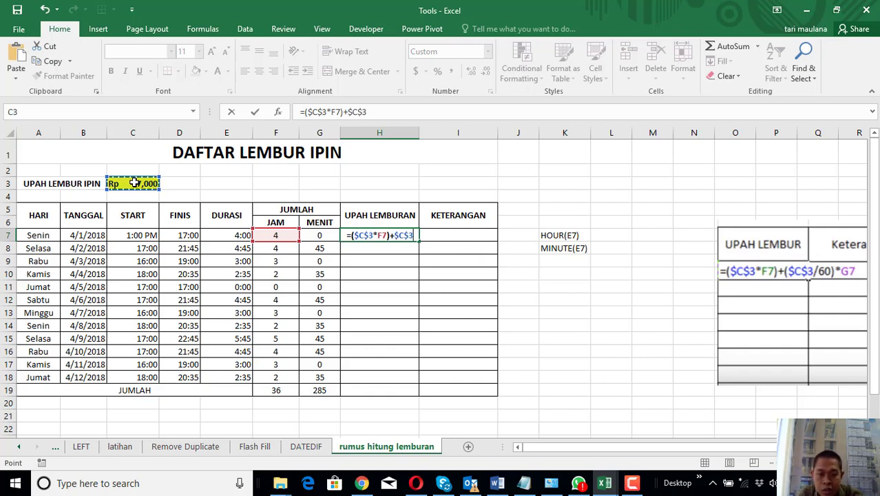
type("*")
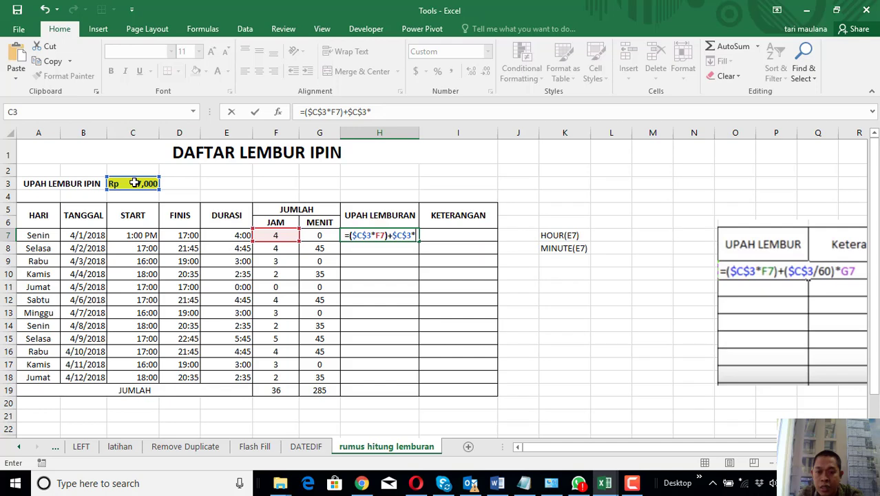
key("BackSpace")
type("/")
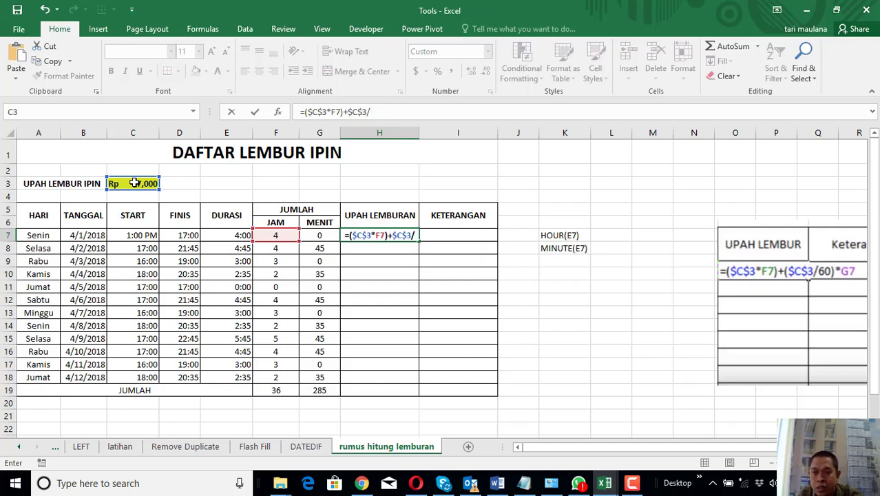
type("6")
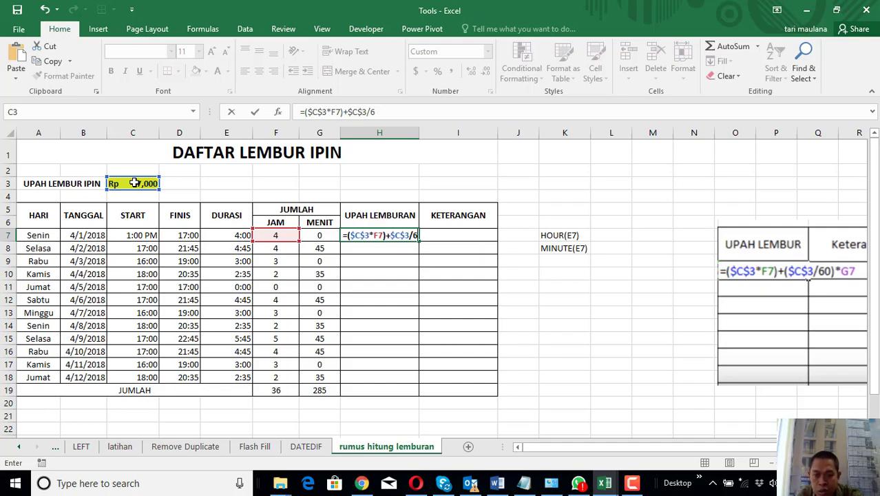
type("0")
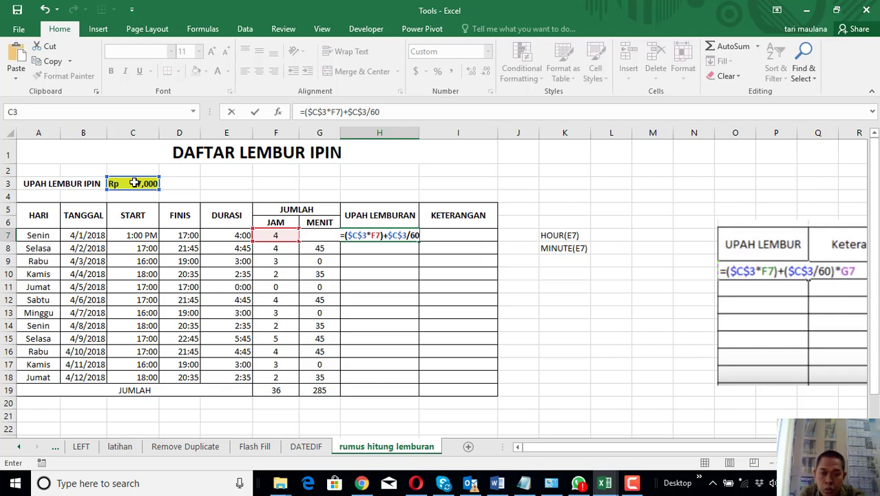
type(")")
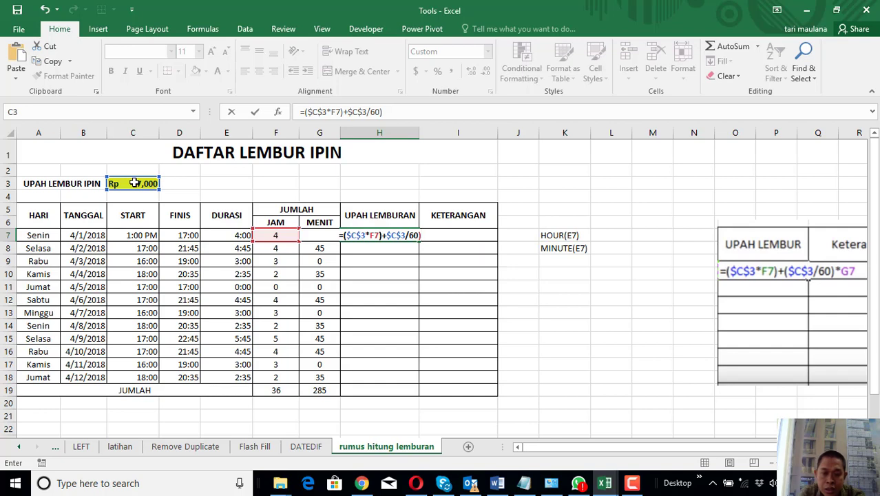
type("*")
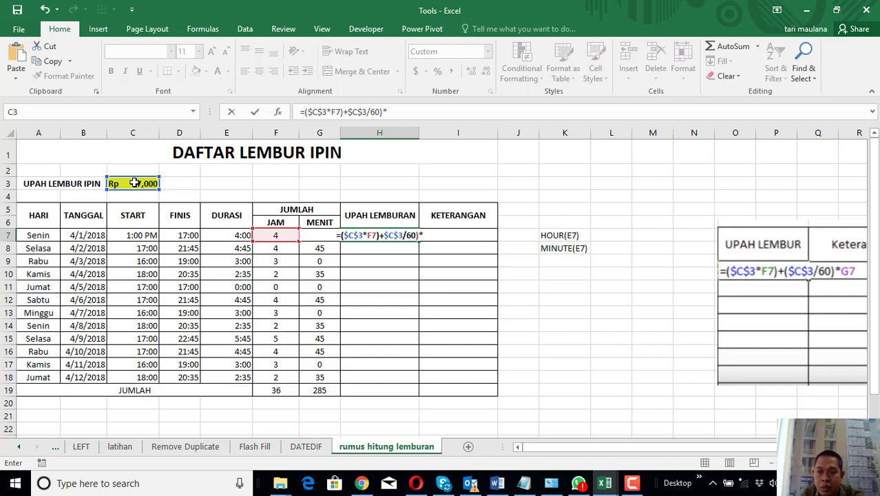
type("g7")
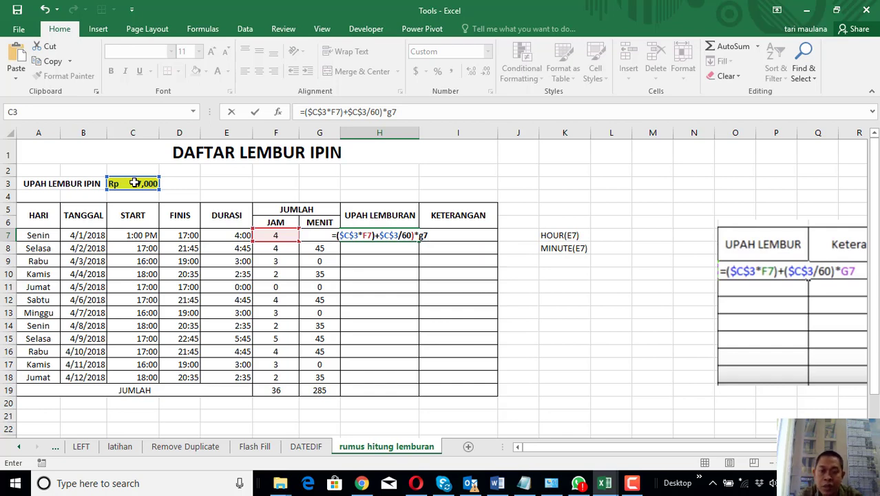
Step: Fix the parenthesis error so H7 holds =($C$3*F7)+($C$3/60)*G7, showing Rp 28,000
key("Return")
key("Return")
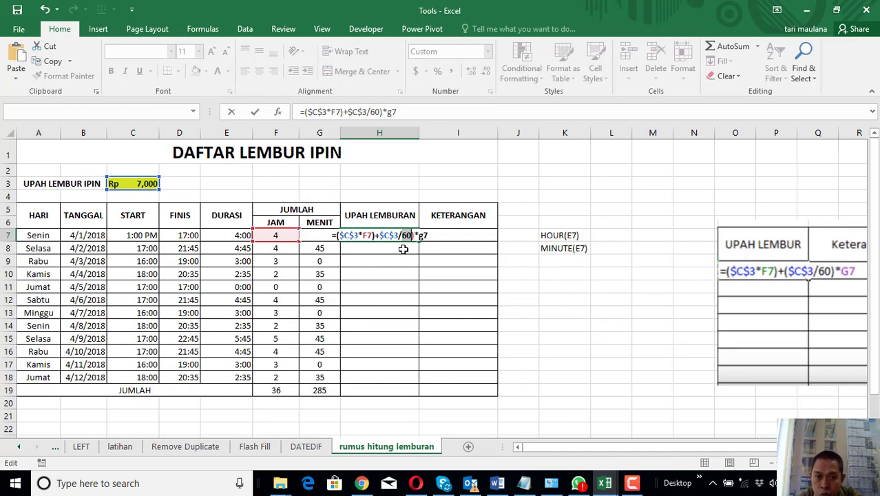
left_click(379, 235)
type("(")
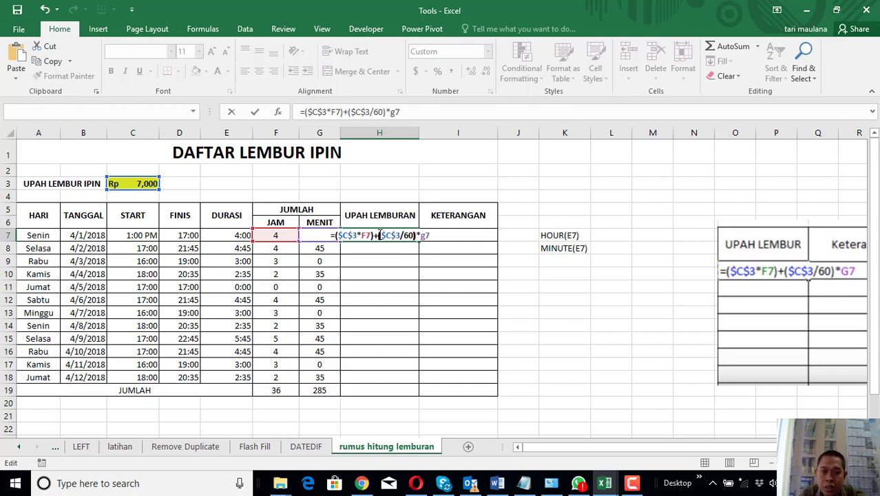
key("Return")
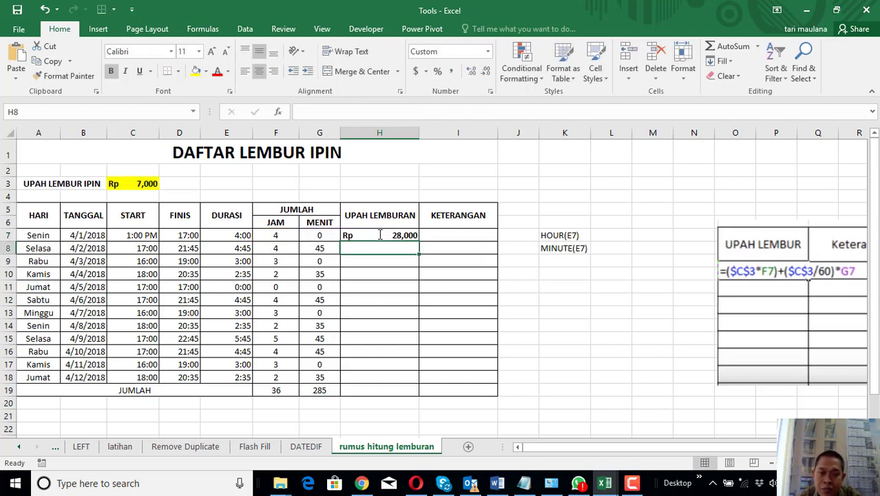
Step: Fill H7's pay formula down to H18, giving values such as Rp 33,250, 21,000 and 40,250
left_click(379, 235)
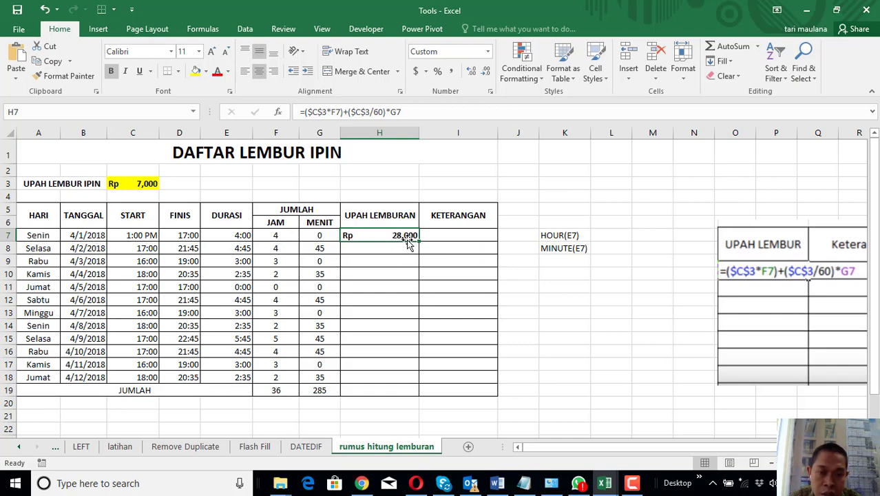
left_click(127, 183)
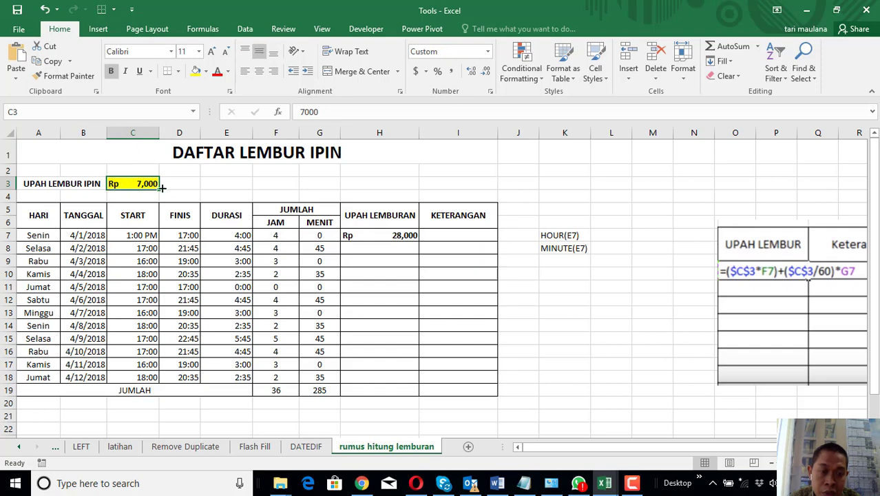
left_click(381, 234)
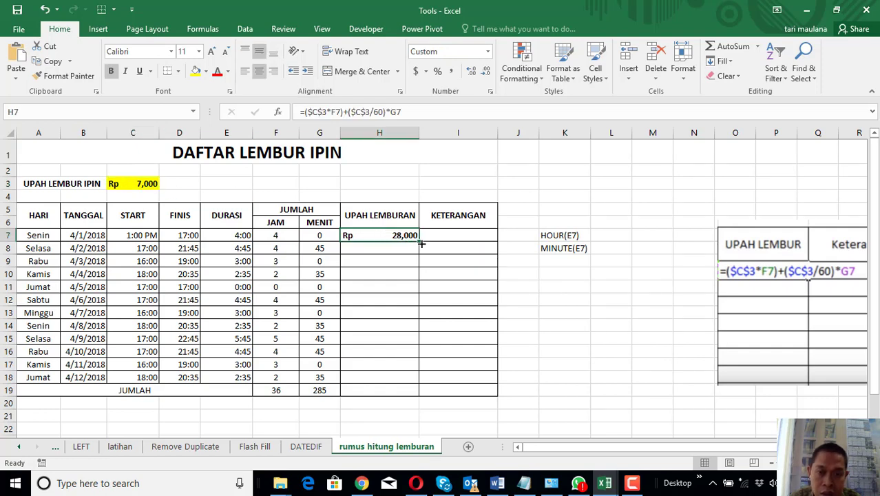
left_click_drag(420, 241, 418, 383)
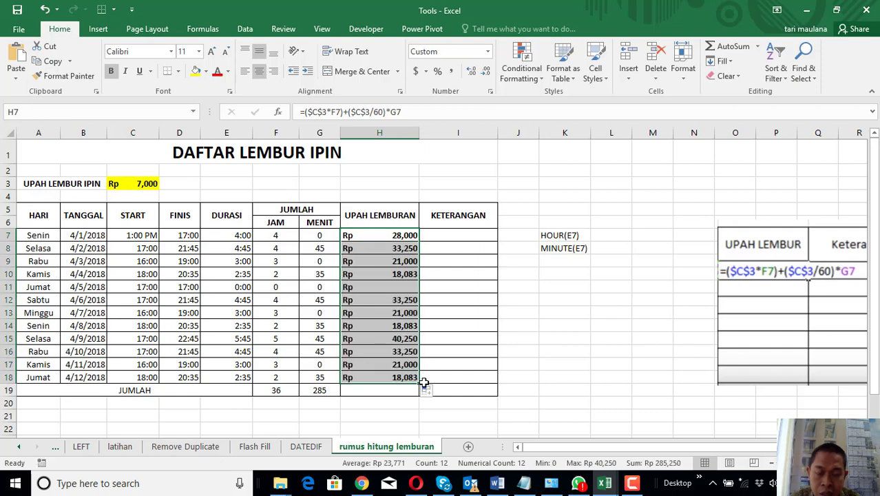
Step: Copy G19's SUM formula into H19 so it totals =SUM(H7:H18)
left_click(376, 391)
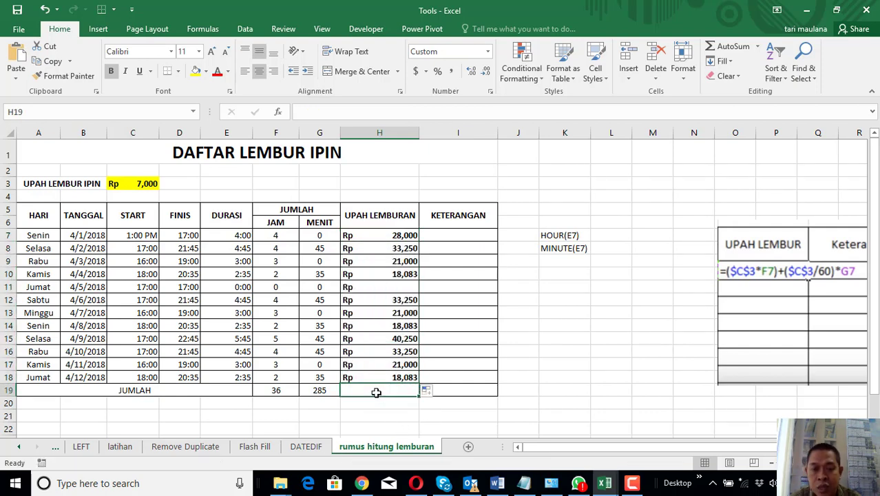
left_click(318, 391)
left_click_drag(340, 397, 413, 395)
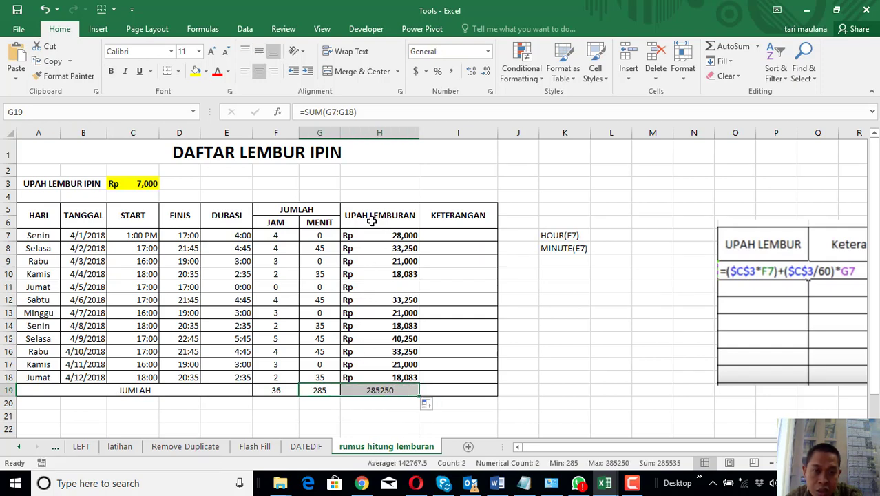
Step: Apply H18's currency format to H19 with Format Painter, showing Rp 285,250
left_click(382, 379)
left_click(64, 75)
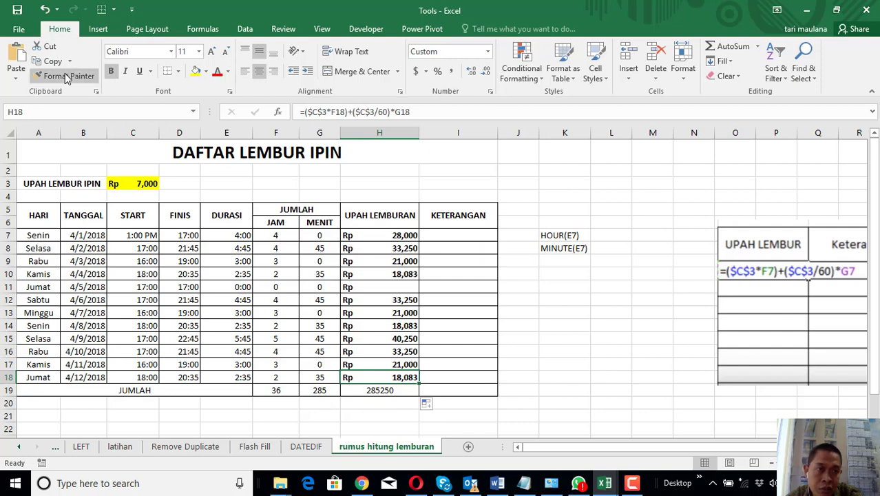
left_click(353, 389)
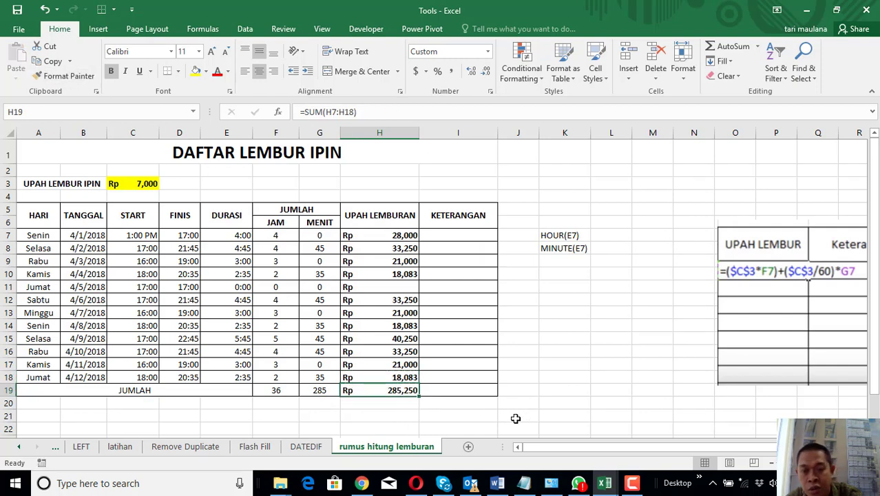
left_click(369, 407)
left_click(440, 387)
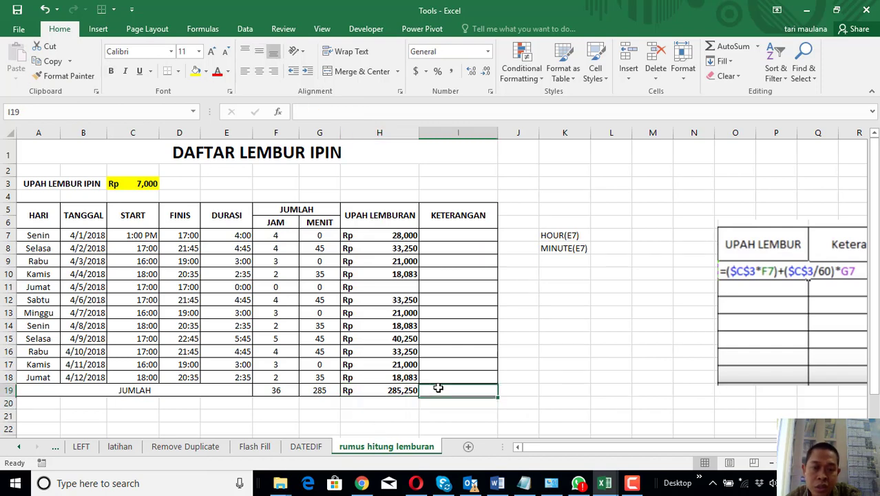
left_click(379, 389)
left_click(379, 413)
left_click(456, 402)
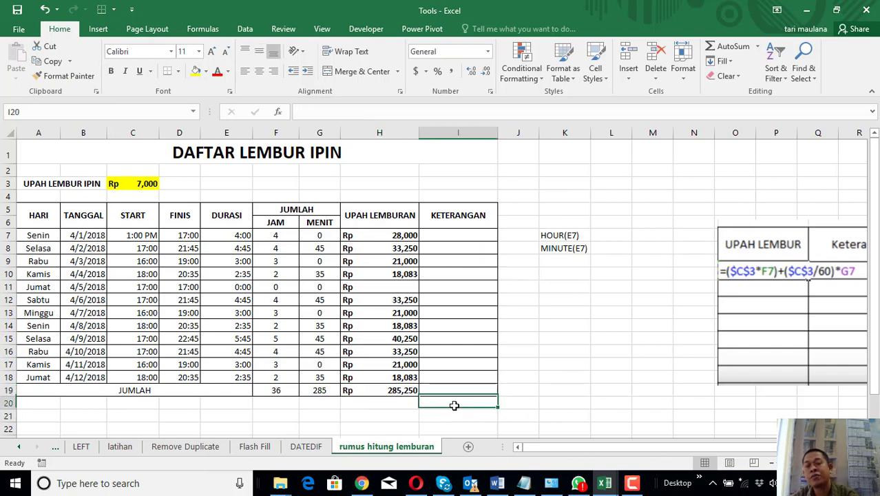
left_click(399, 411)
left_click(390, 389)
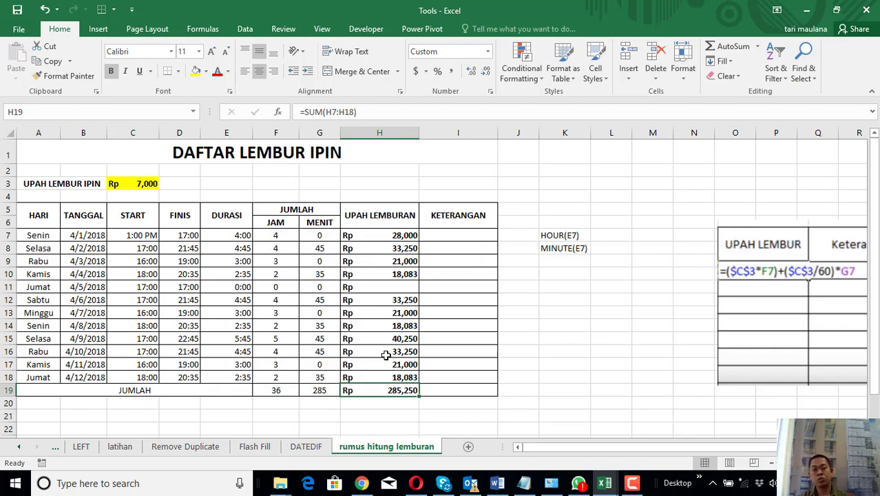
left_click(389, 260)
left_click(396, 311)
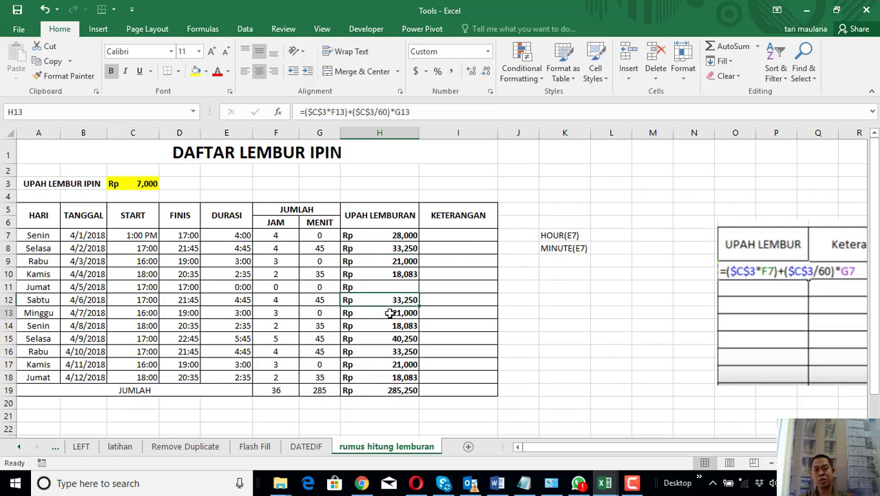
left_click(389, 351)
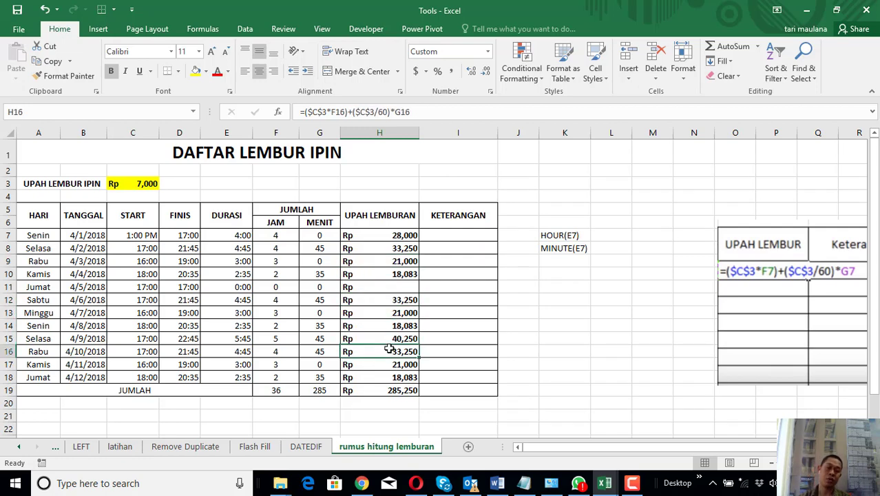